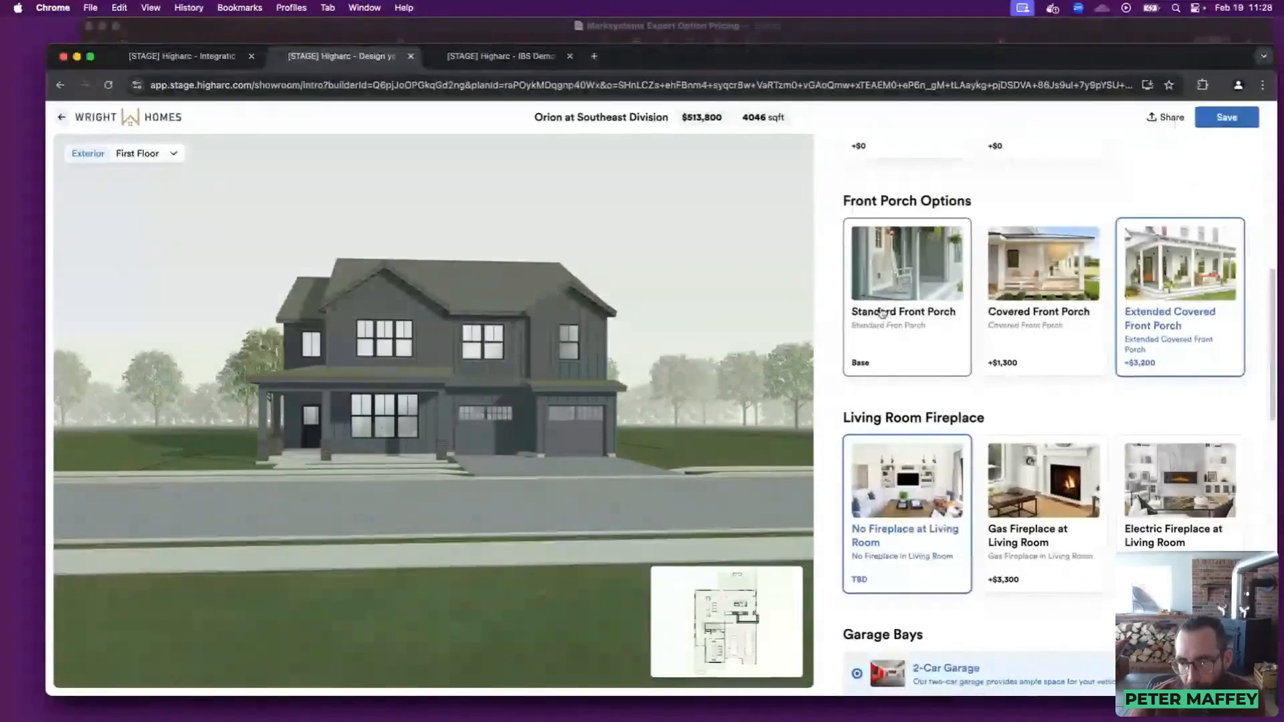
Step: Review the Orion plan's front porch, fireplace and garage options with their prices, and view the IBS Demo 2025 community plans
scroll(883, 313, down, 1)
scroll(883, 313, down, 3)
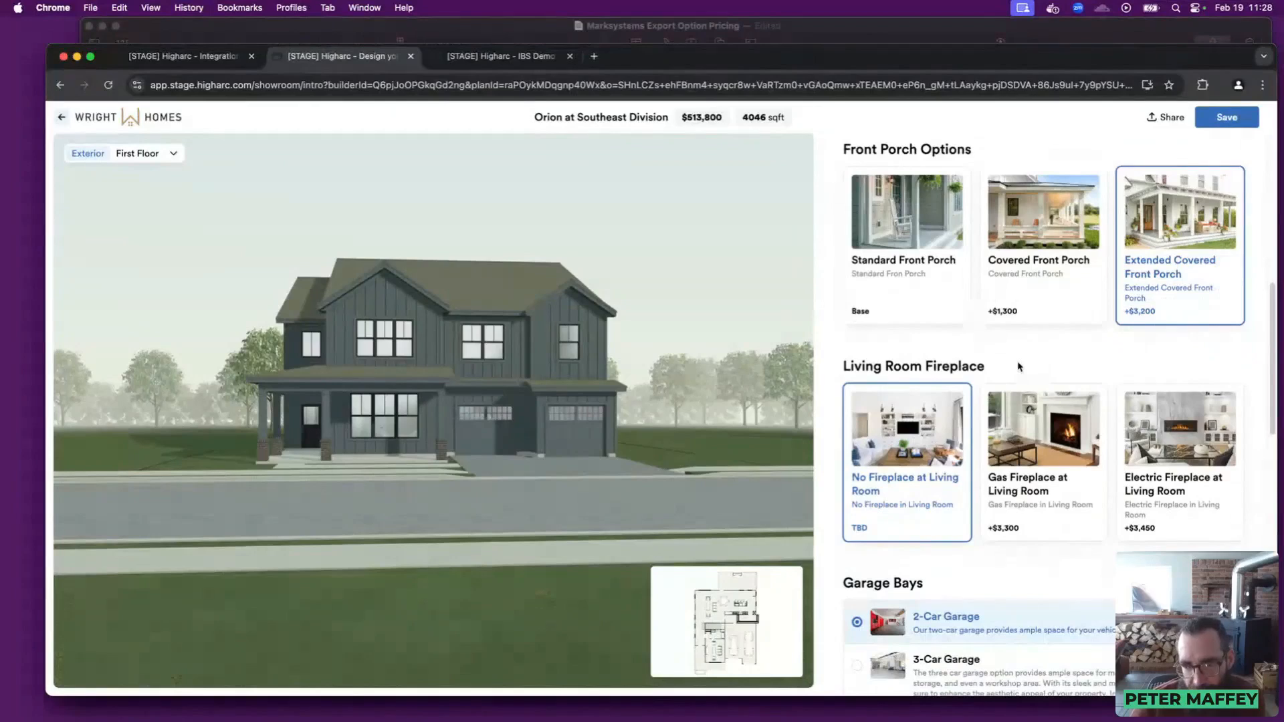
scroll(1020, 367, up, 10)
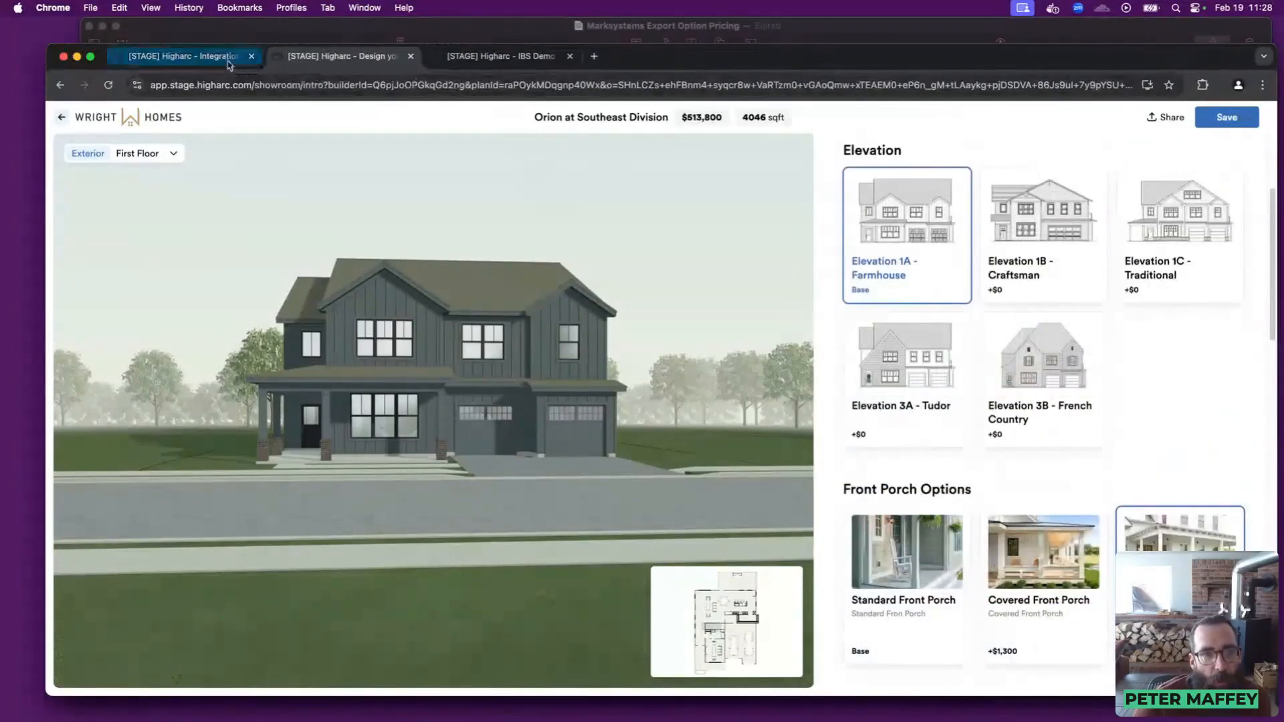
click(492, 58)
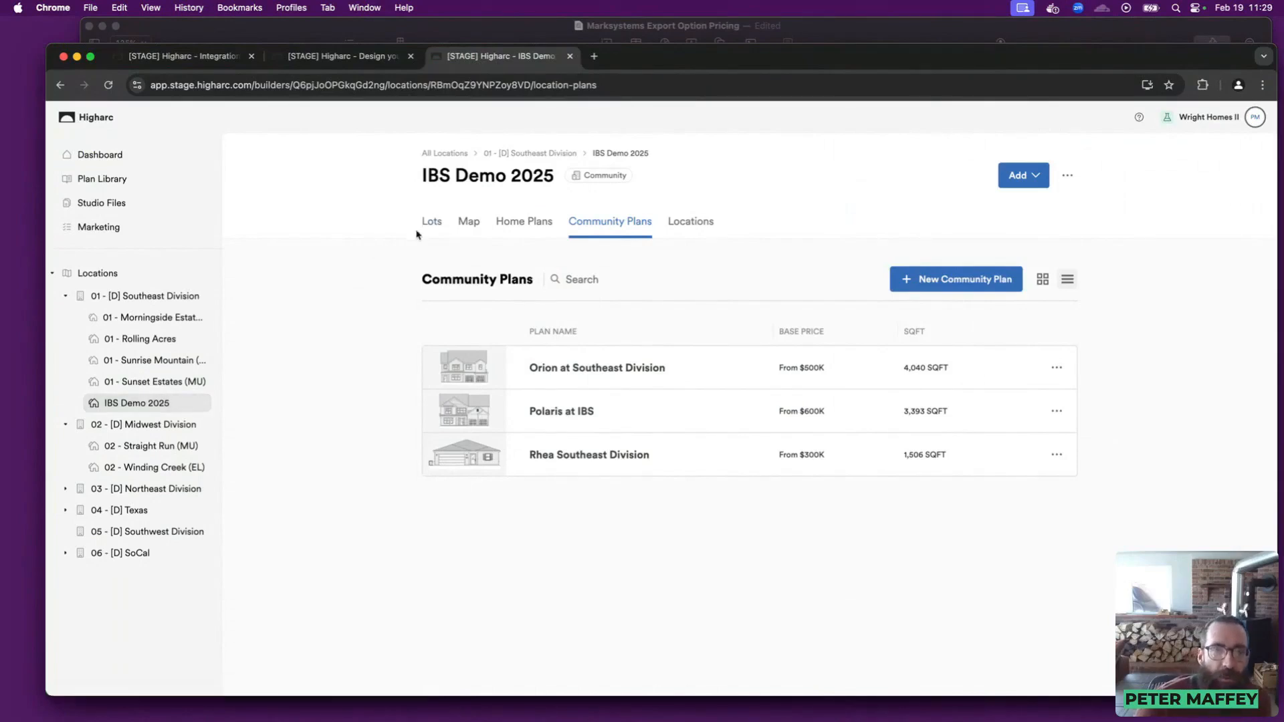
Step: Switch to the Marksystems Export Option Pricing spreadsheet in Numbers and examine its DEV, MODEL, SALESPRICE and OPTION columns
click(478, 38)
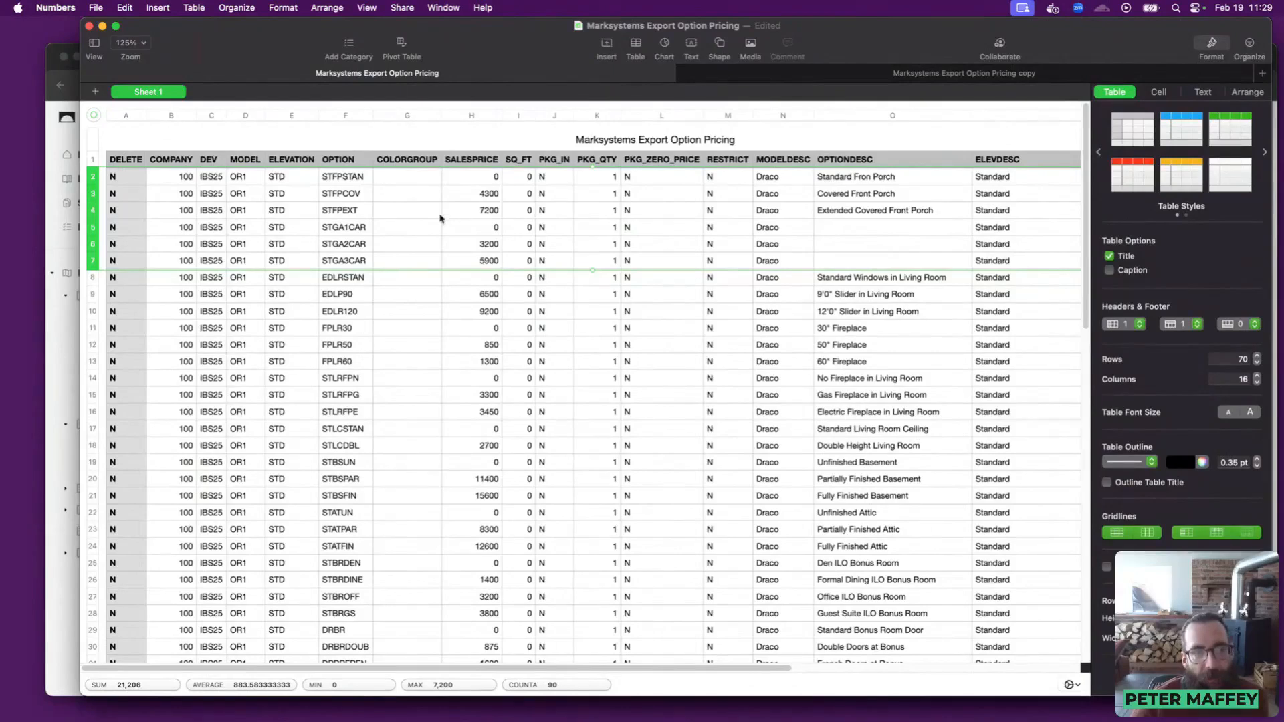
click(207, 163)
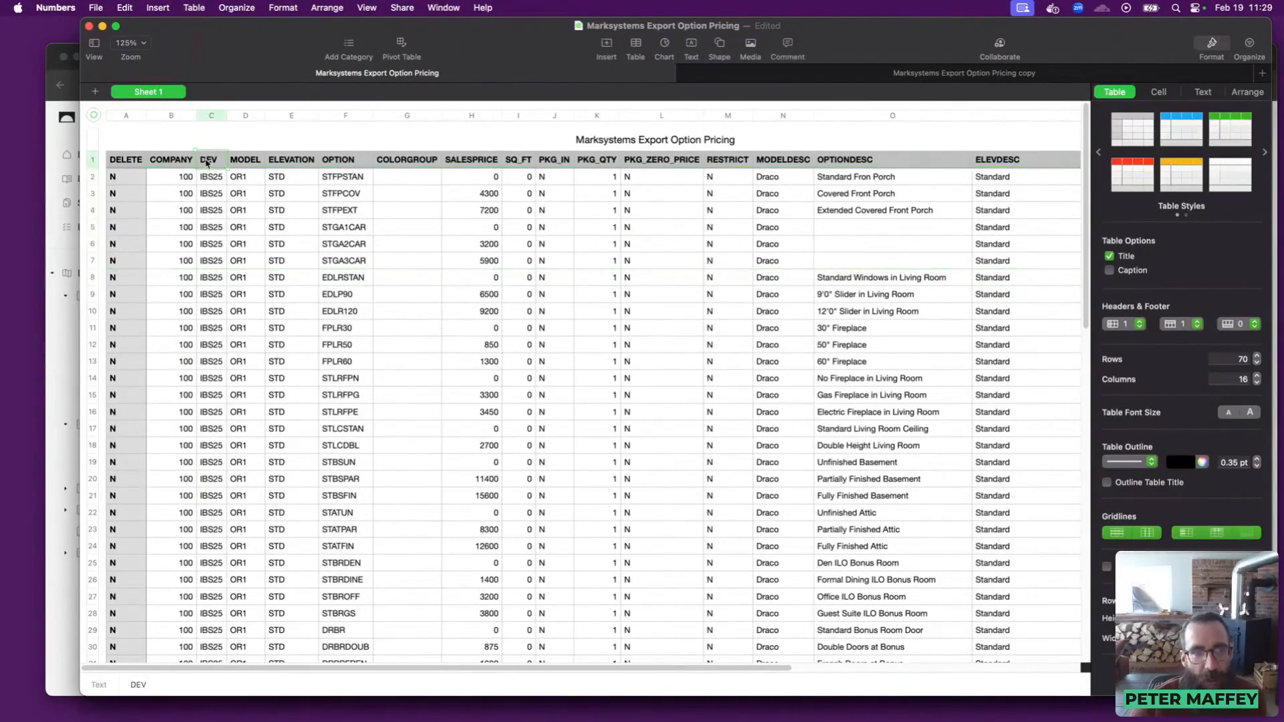
click(245, 162)
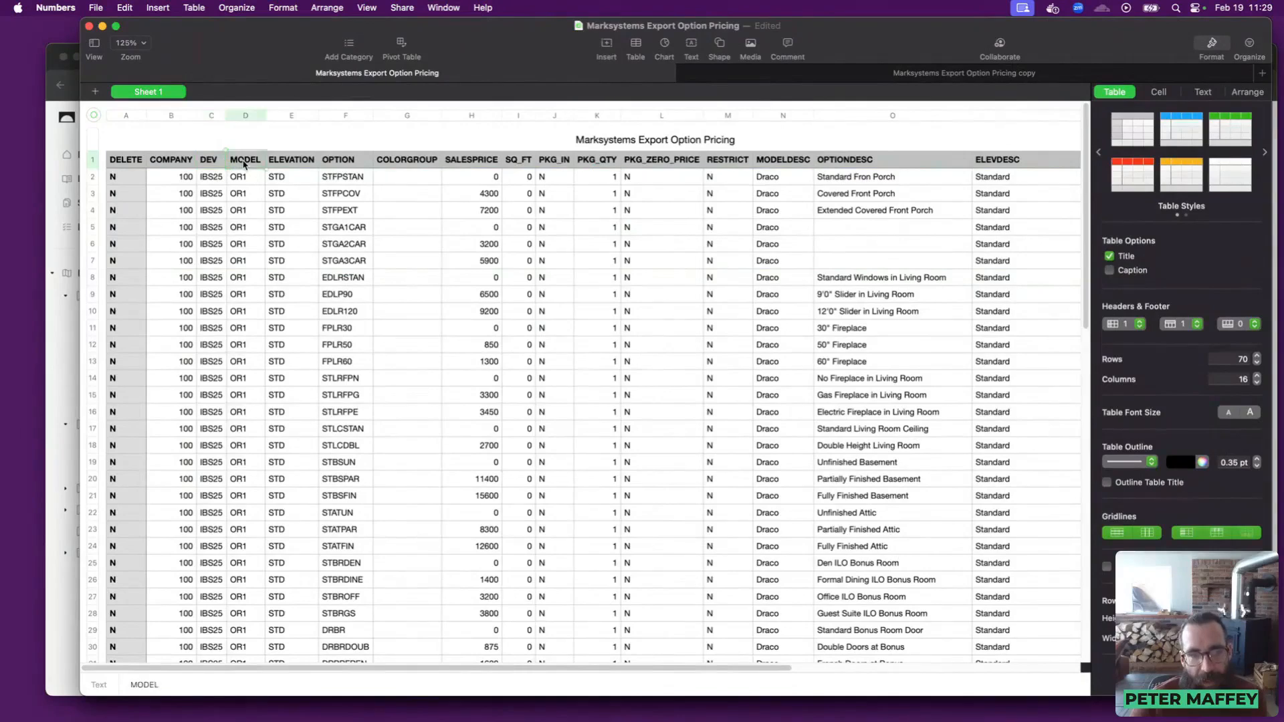
click(472, 118)
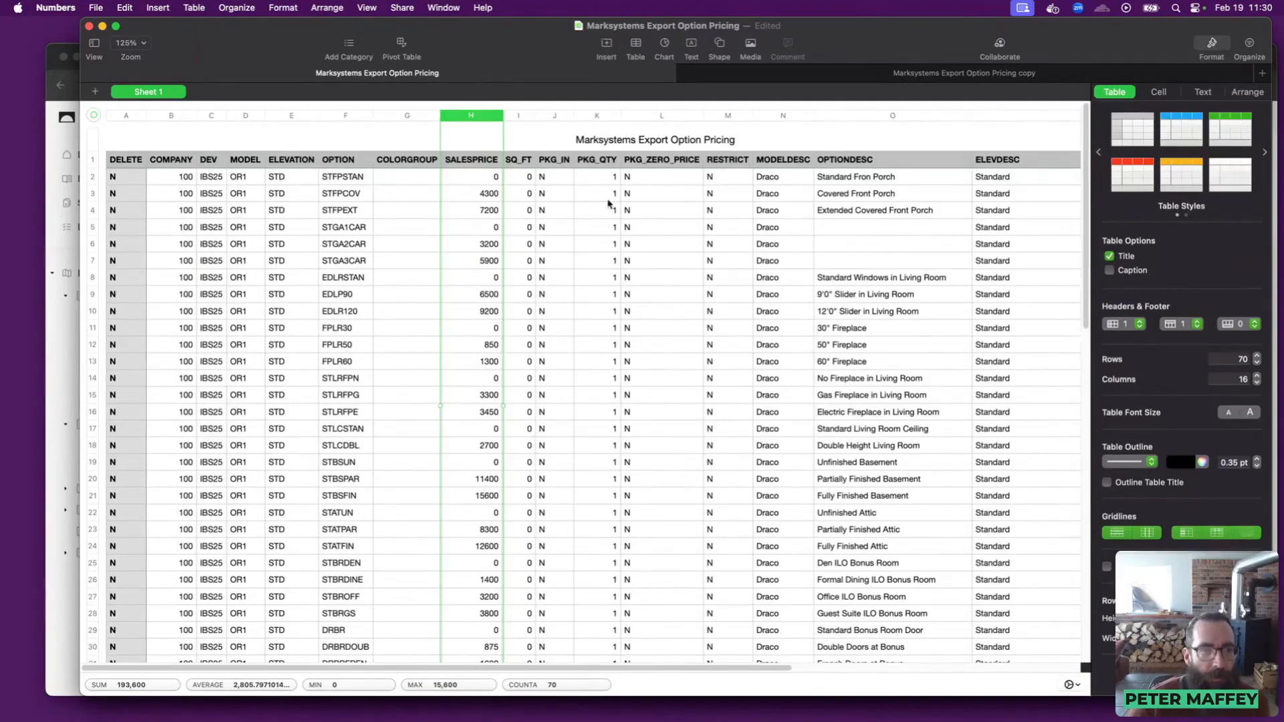
click(346, 183)
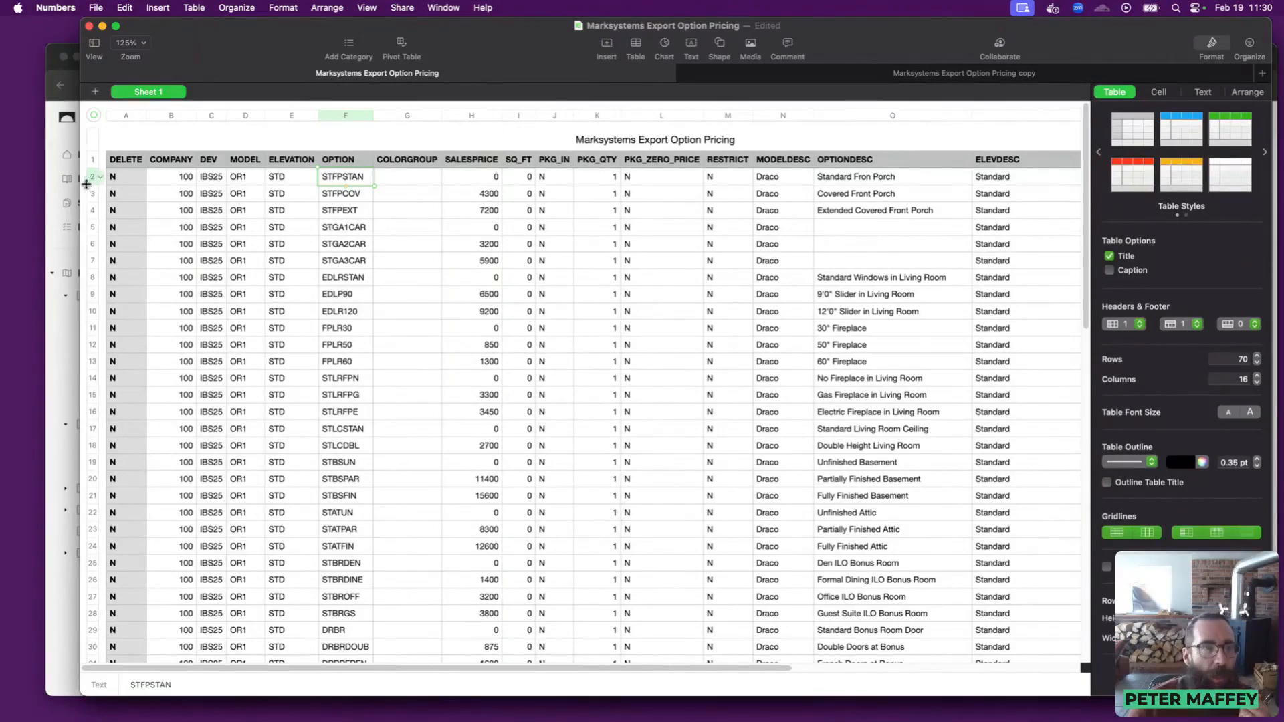
Step: Switch to Chrome and load Marksystems Export Option Pricing.csv into the ECI Marksystems import, proceeding to the preview of updates
click(56, 348)
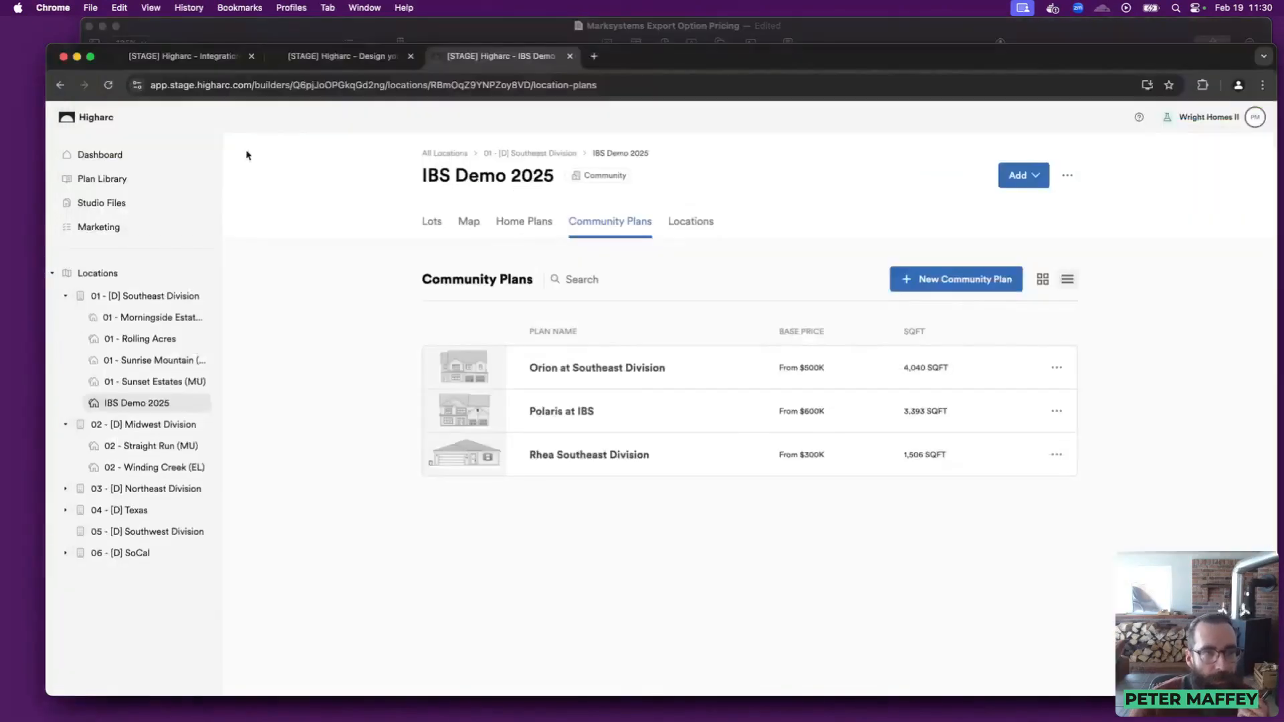
click(206, 59)
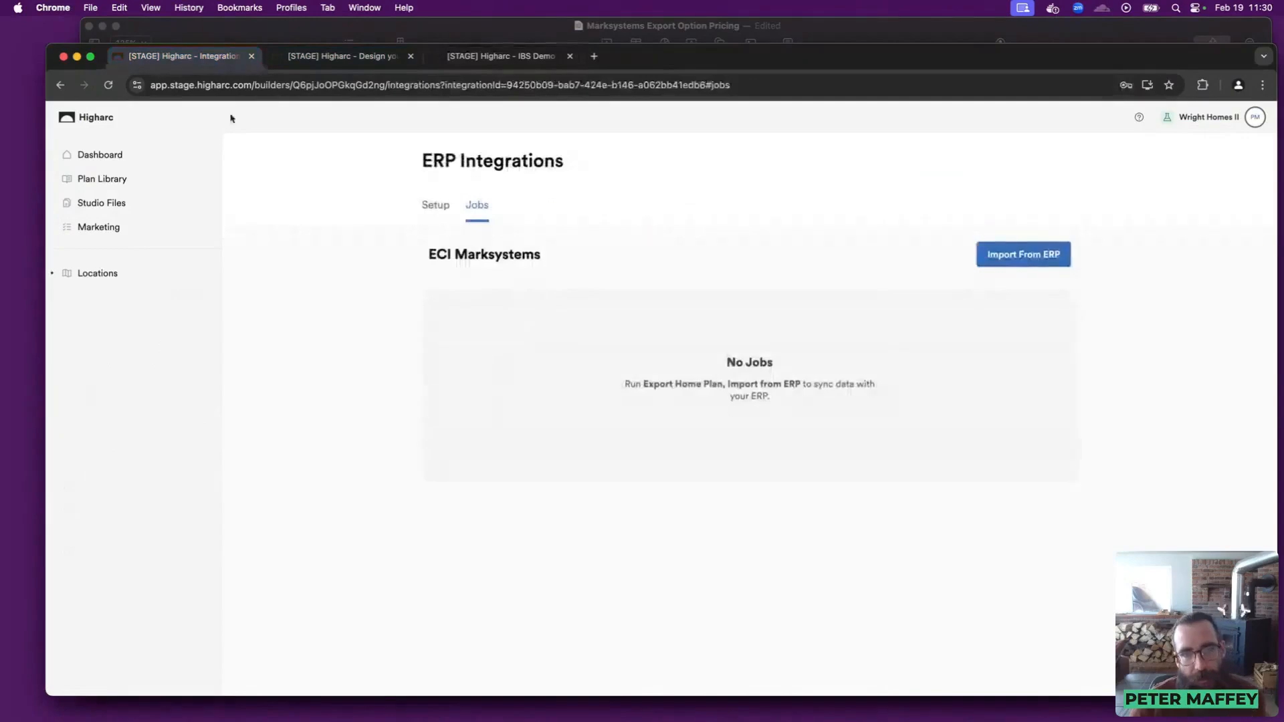
click(1028, 253)
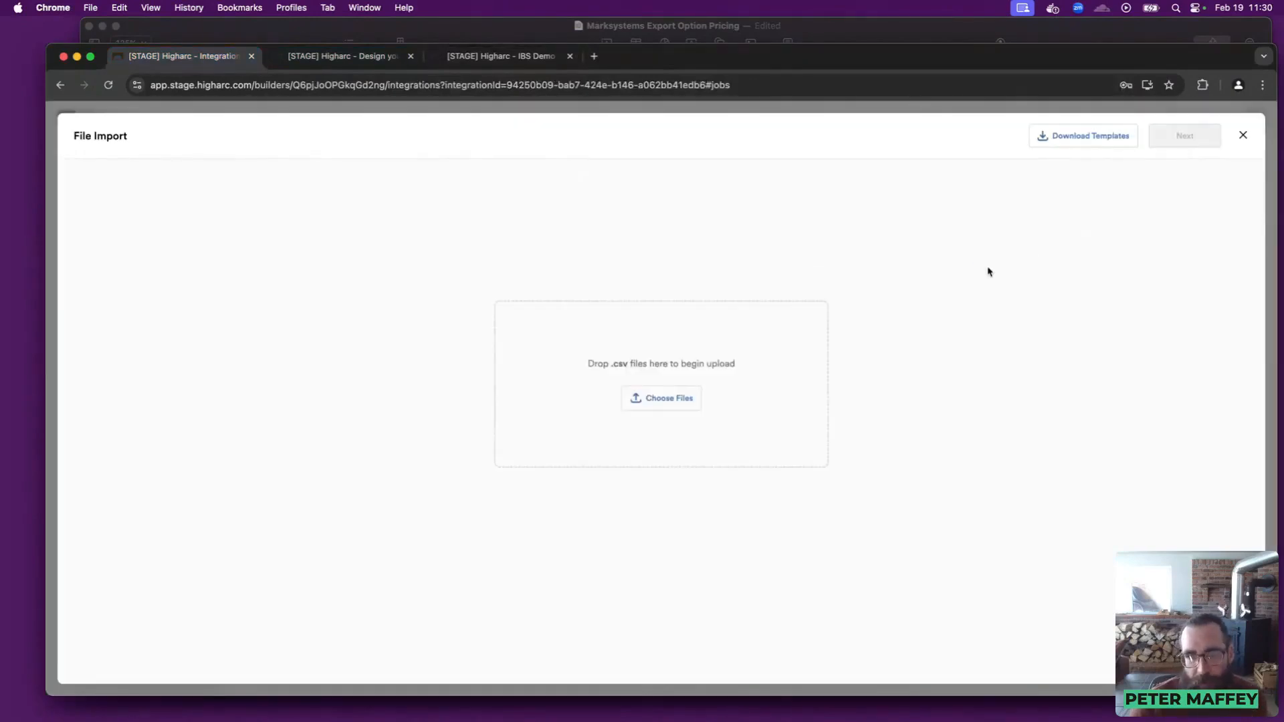
click(662, 398)
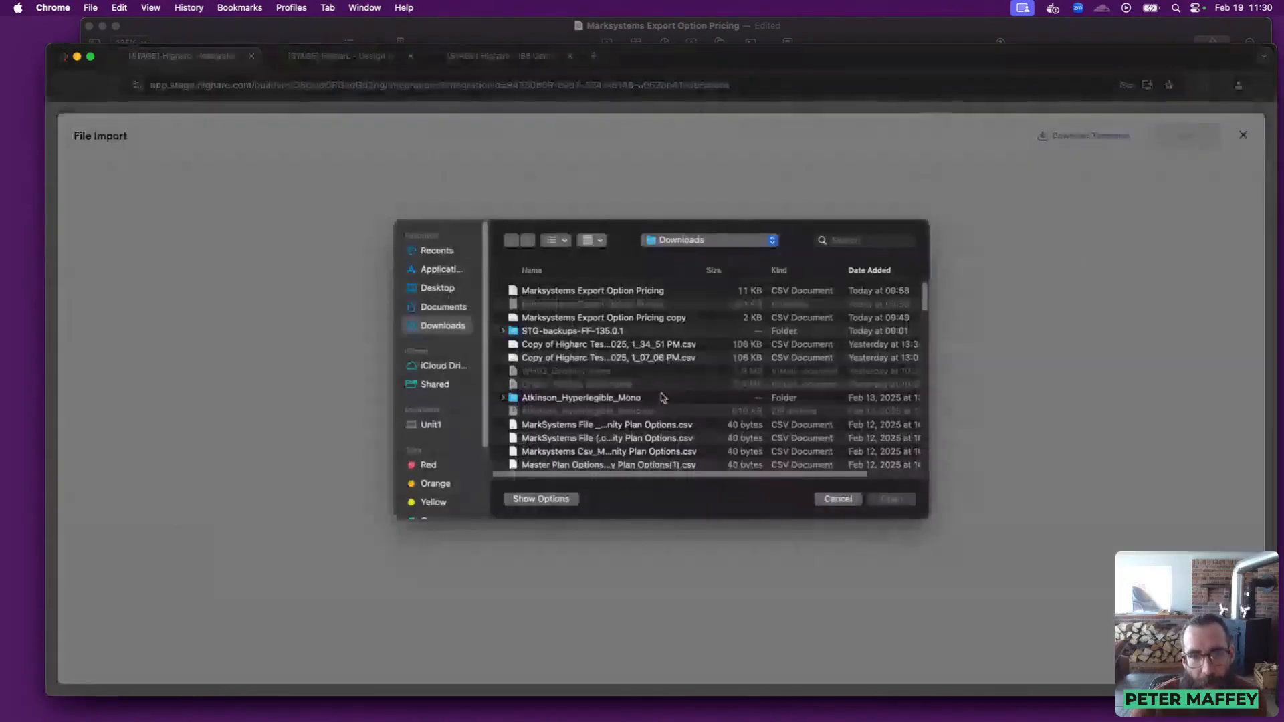
click(606, 292)
click(892, 499)
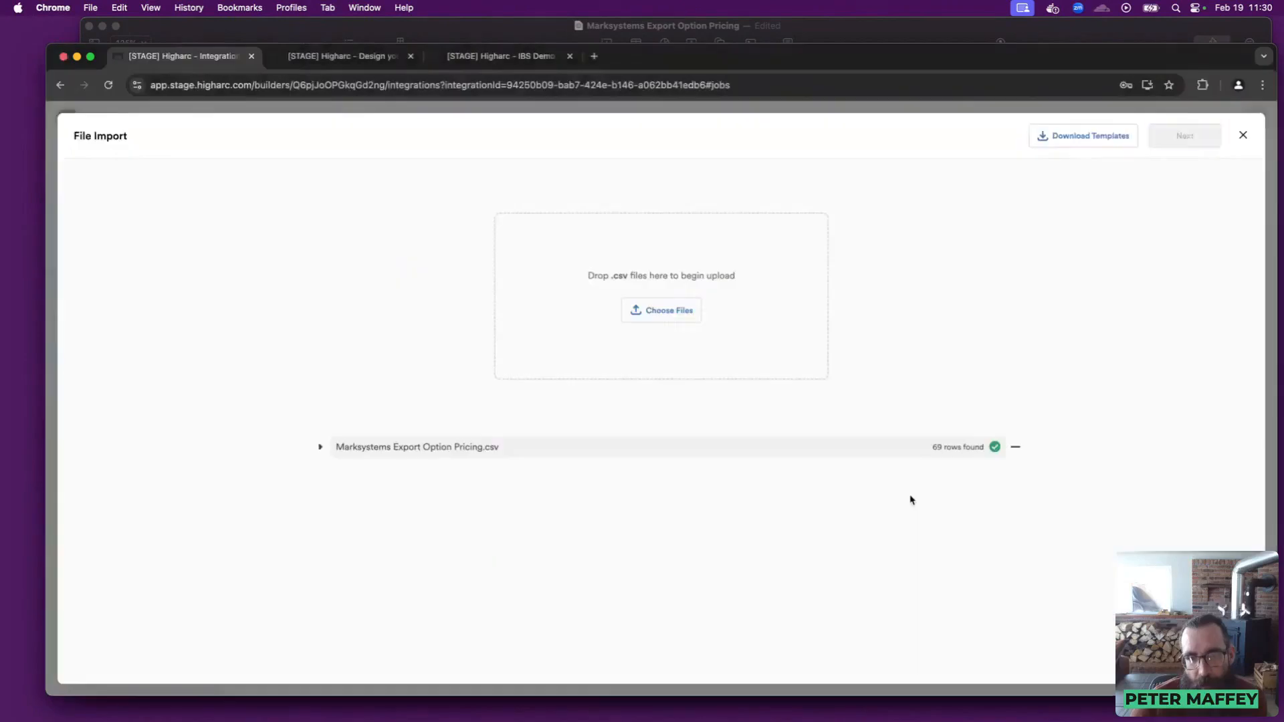
click(783, 456)
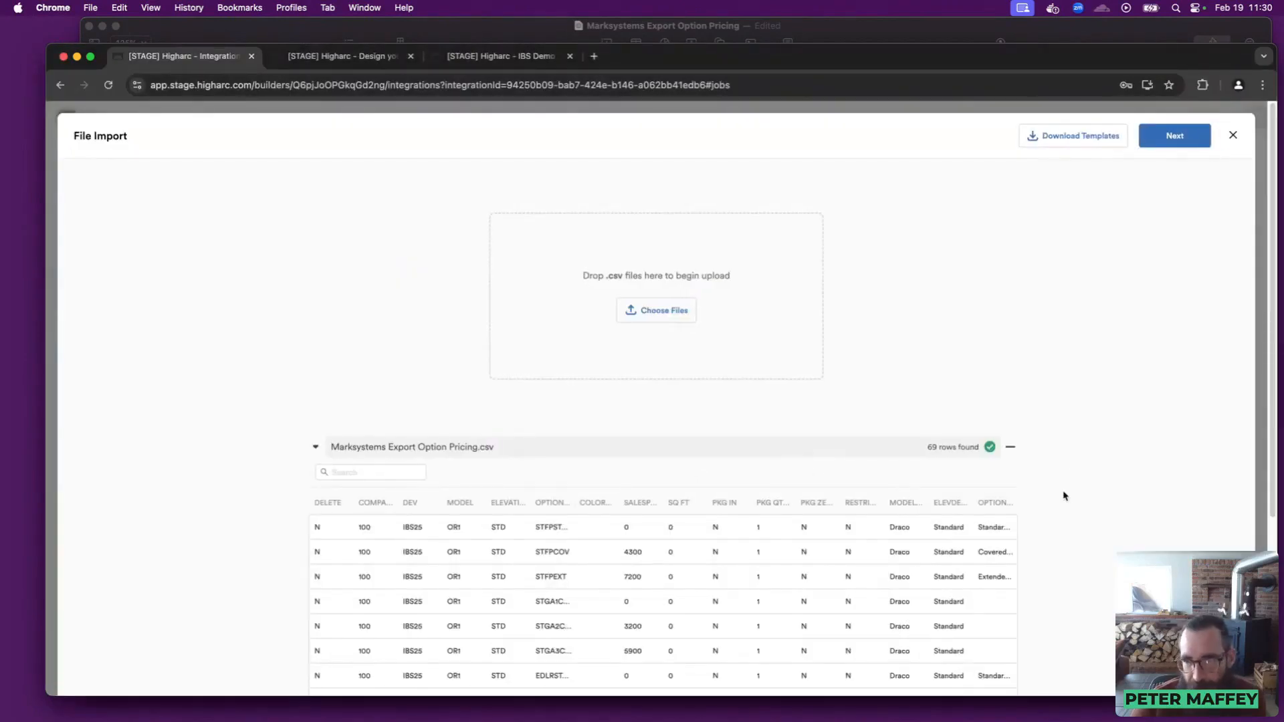
click(1170, 138)
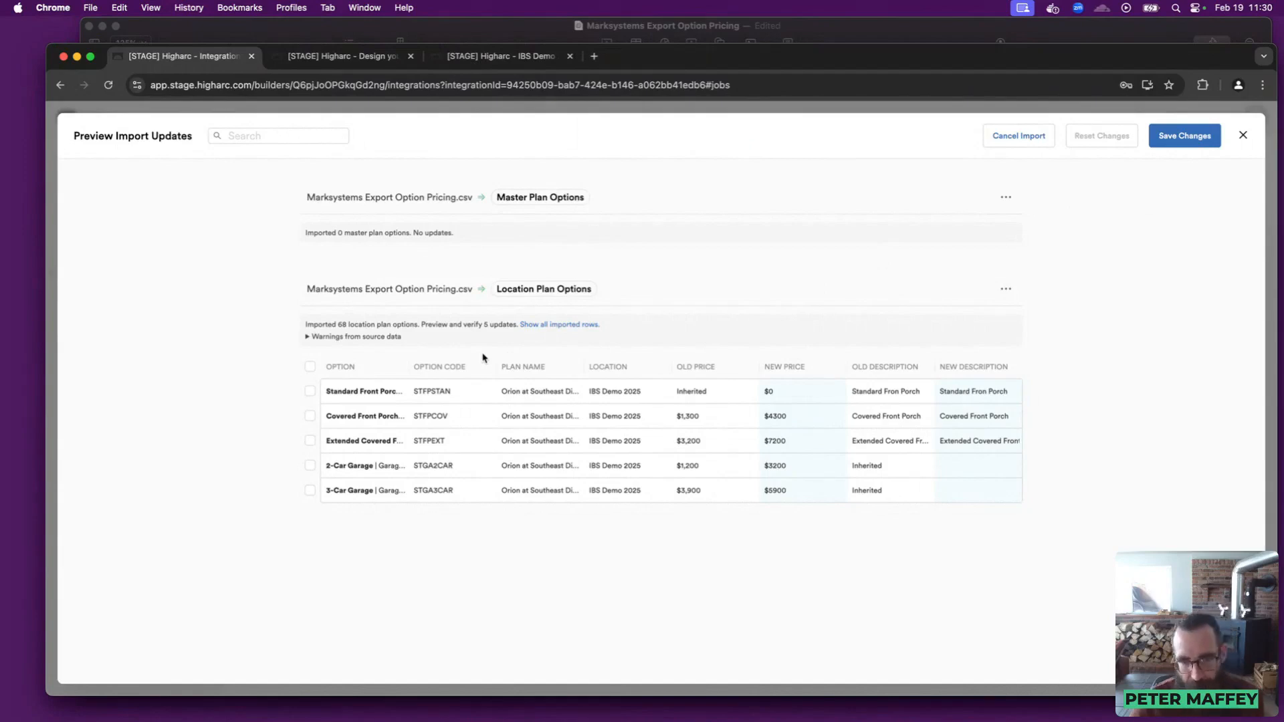
Step: Correct the STFPSTAN option's new description to "Standard Front Porch" and set the 2-Car Garage's new price to $3500
click(984, 392)
text(t)
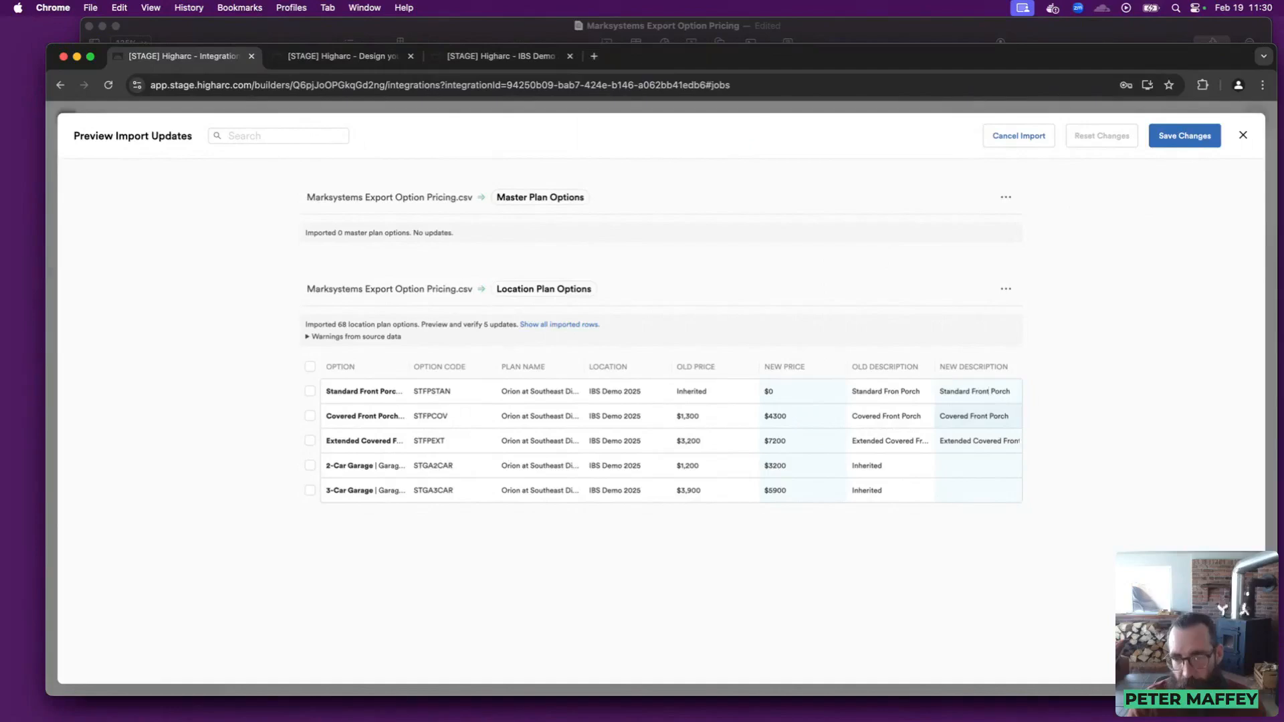
click(1129, 438)
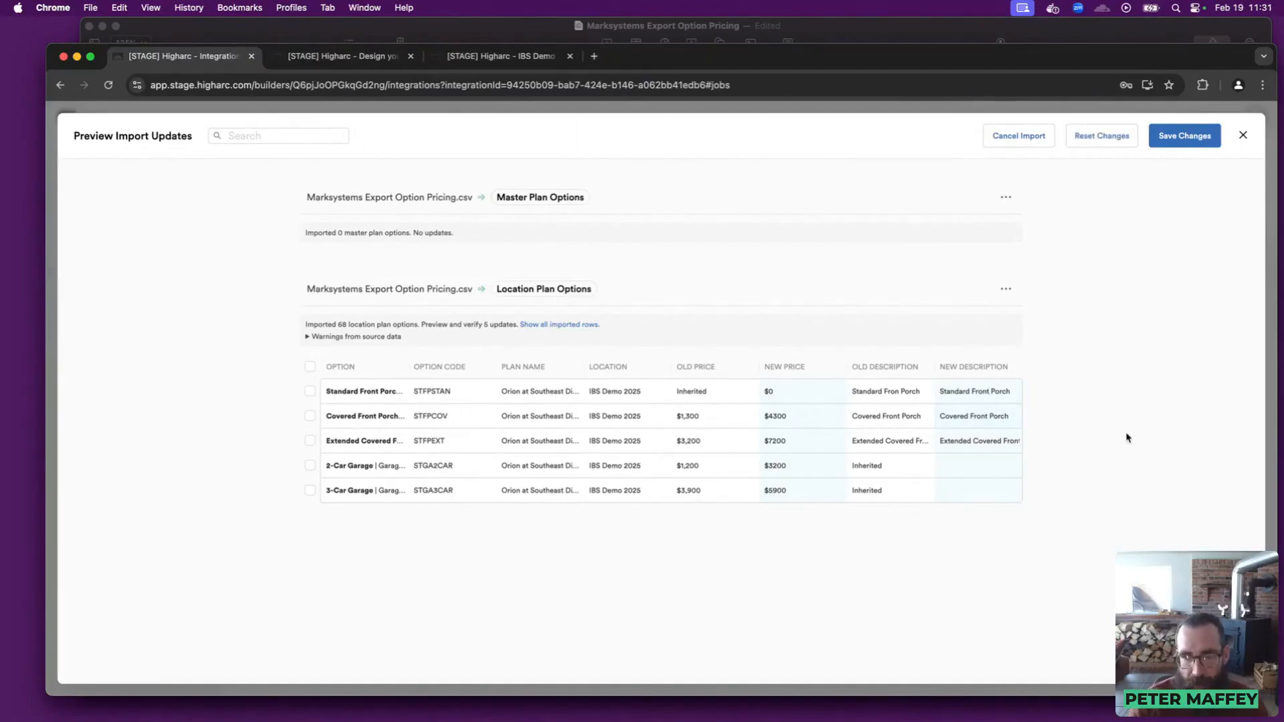
click(789, 467)
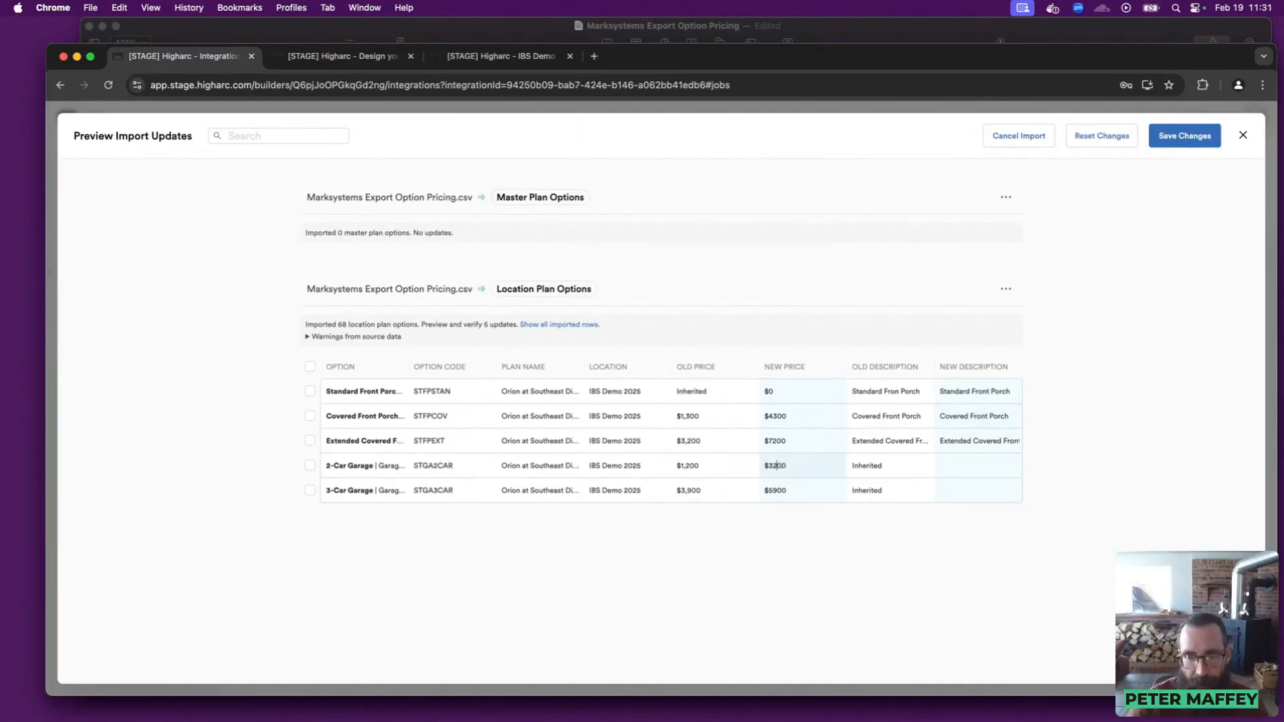
click(805, 545)
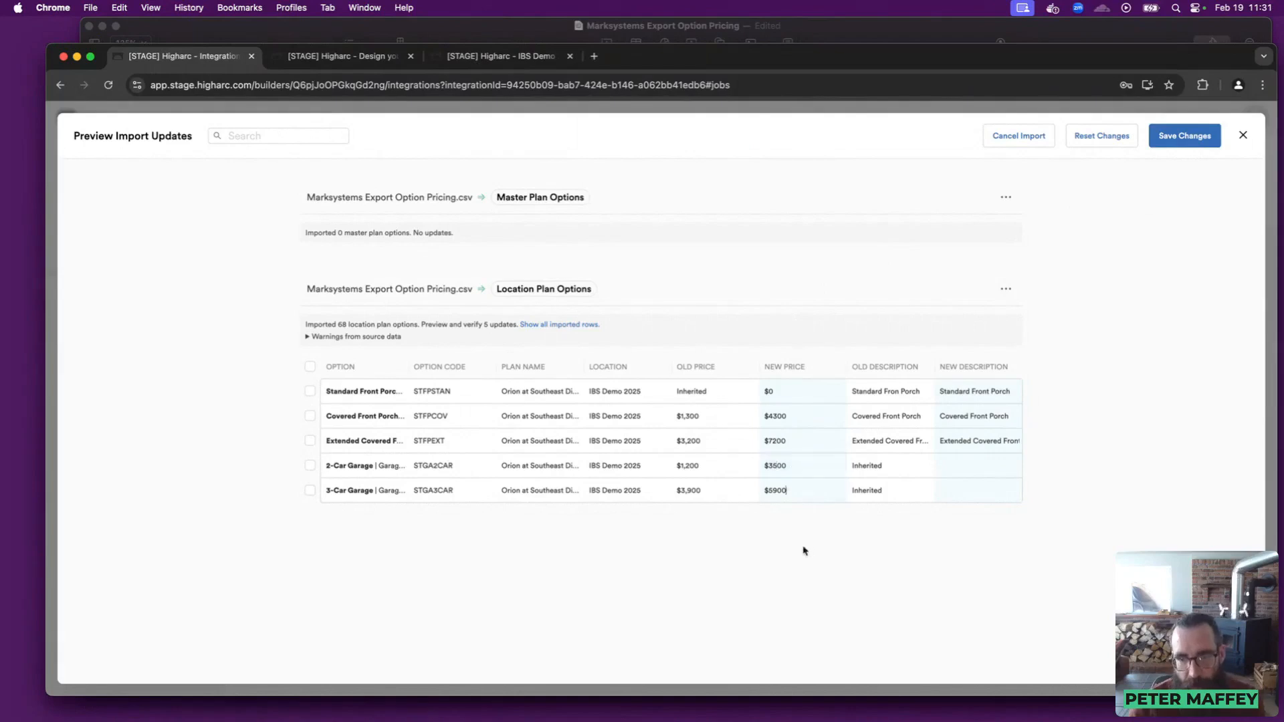
Step: Show all imported location plan option rows and set the new price of the 50" living room fireplace to $1050
click(571, 325)
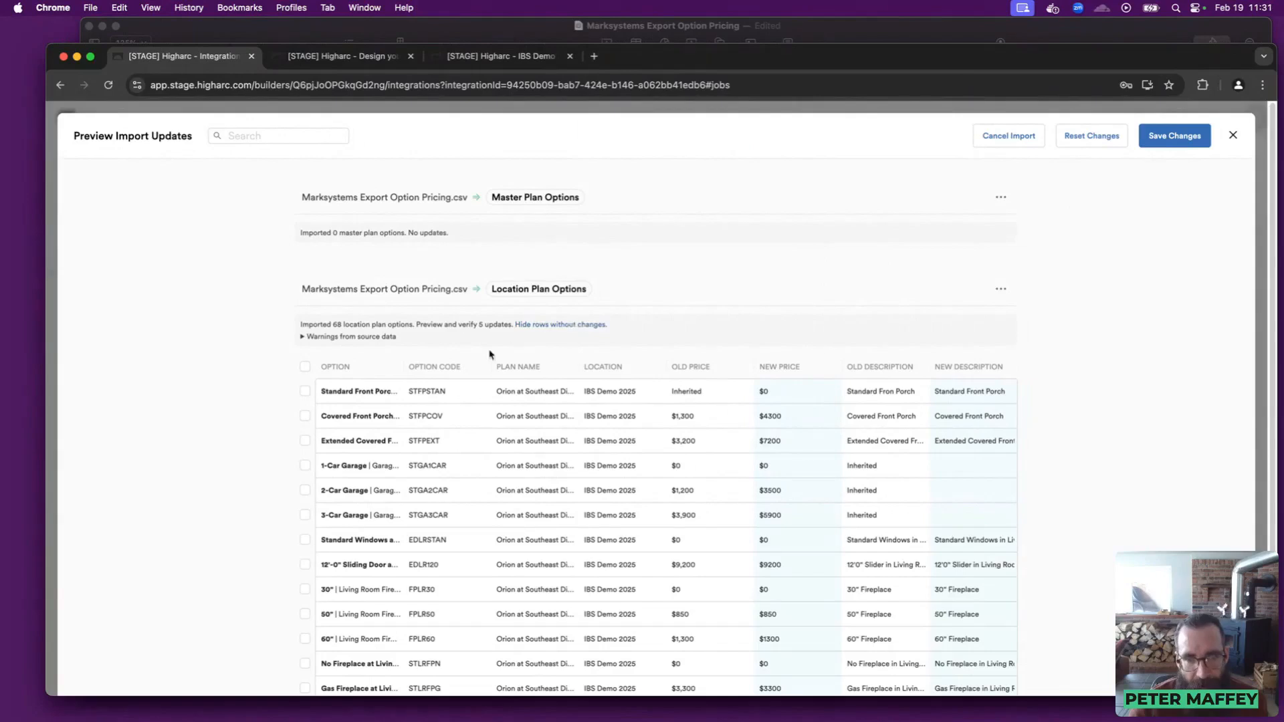
scroll(414, 414, down, 3)
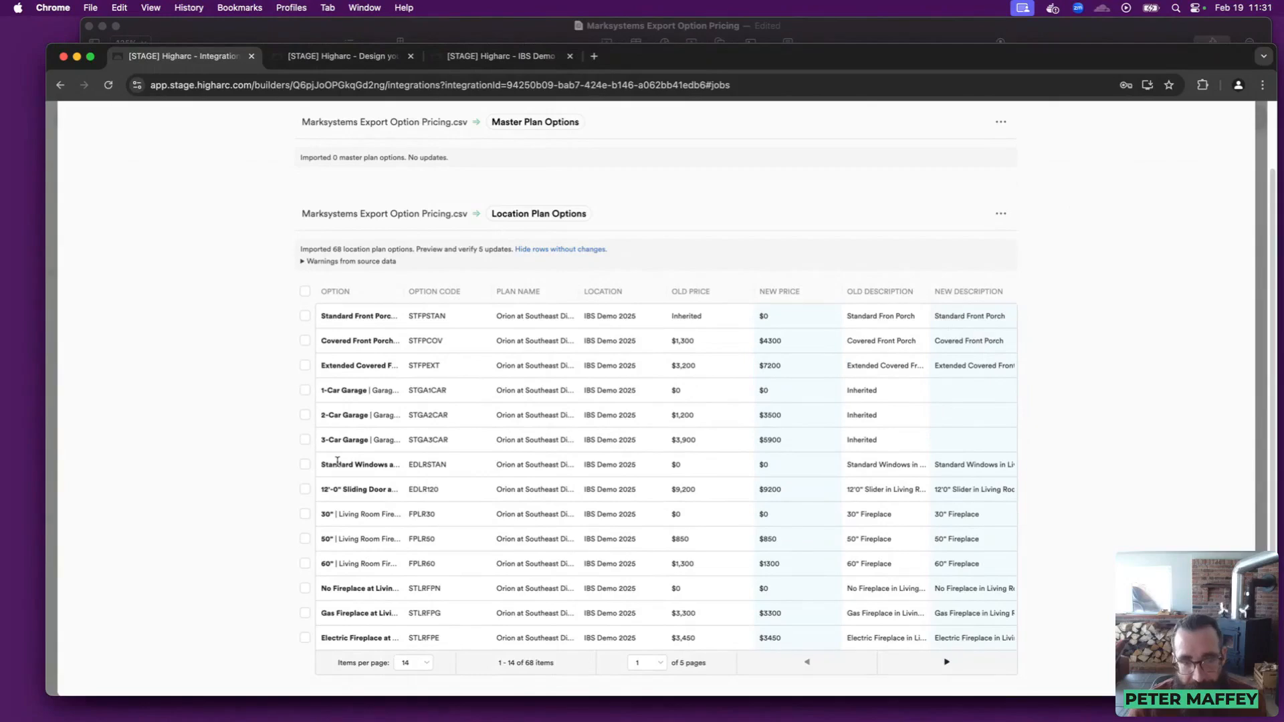
click(774, 538)
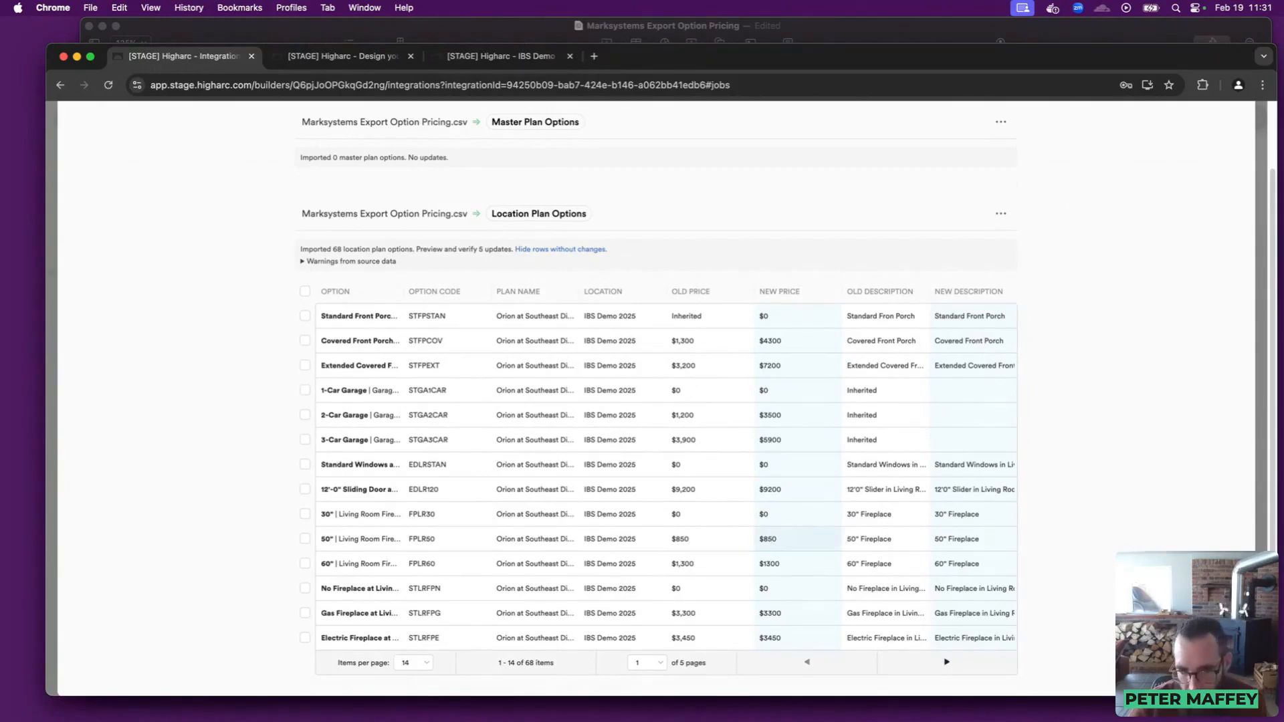
key(BackSpace)
text(1)
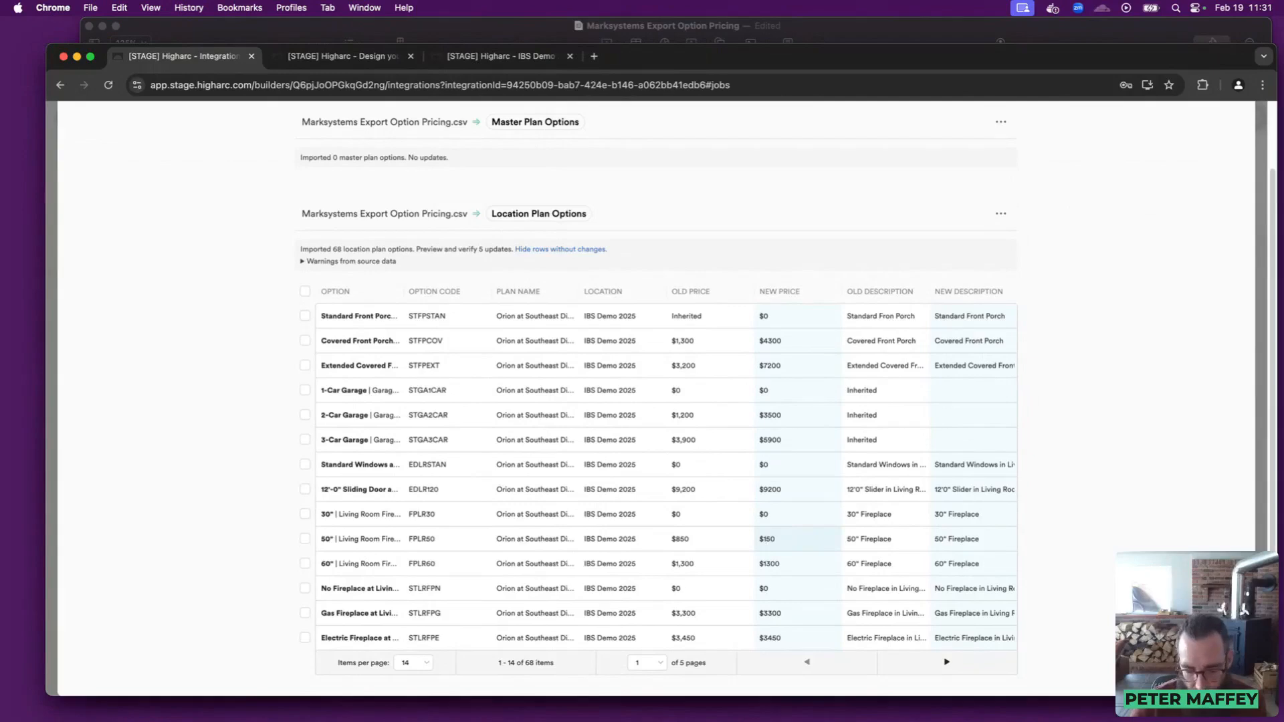
text(0)
click(1055, 501)
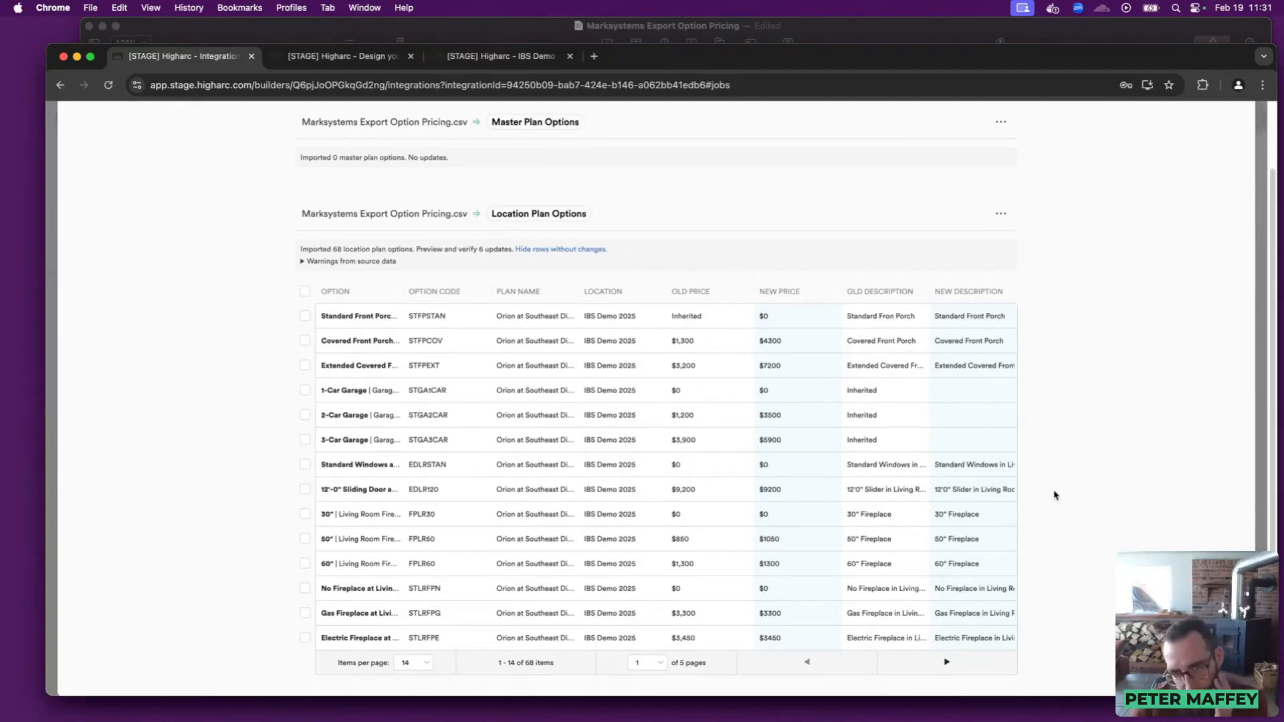
Step: Hide the rows without changes and save the import changes
scroll(1054, 496, up, 1)
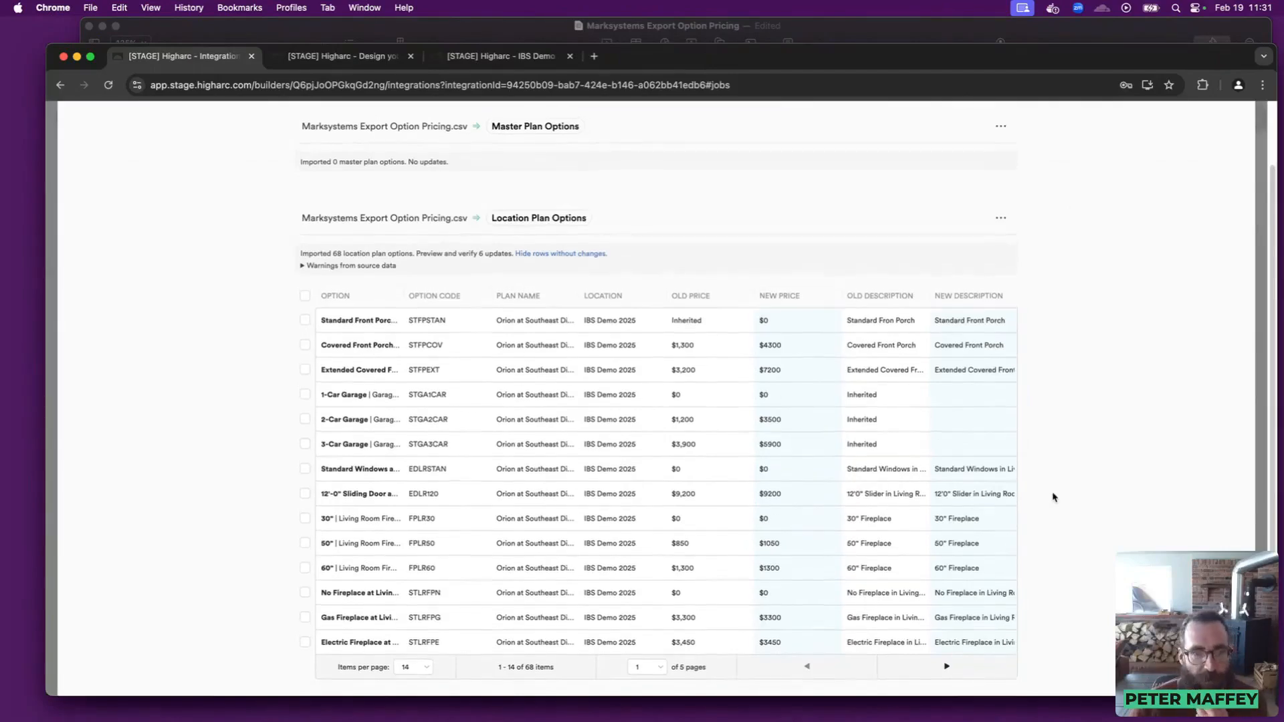
scroll(1054, 496, up, 3)
click(528, 323)
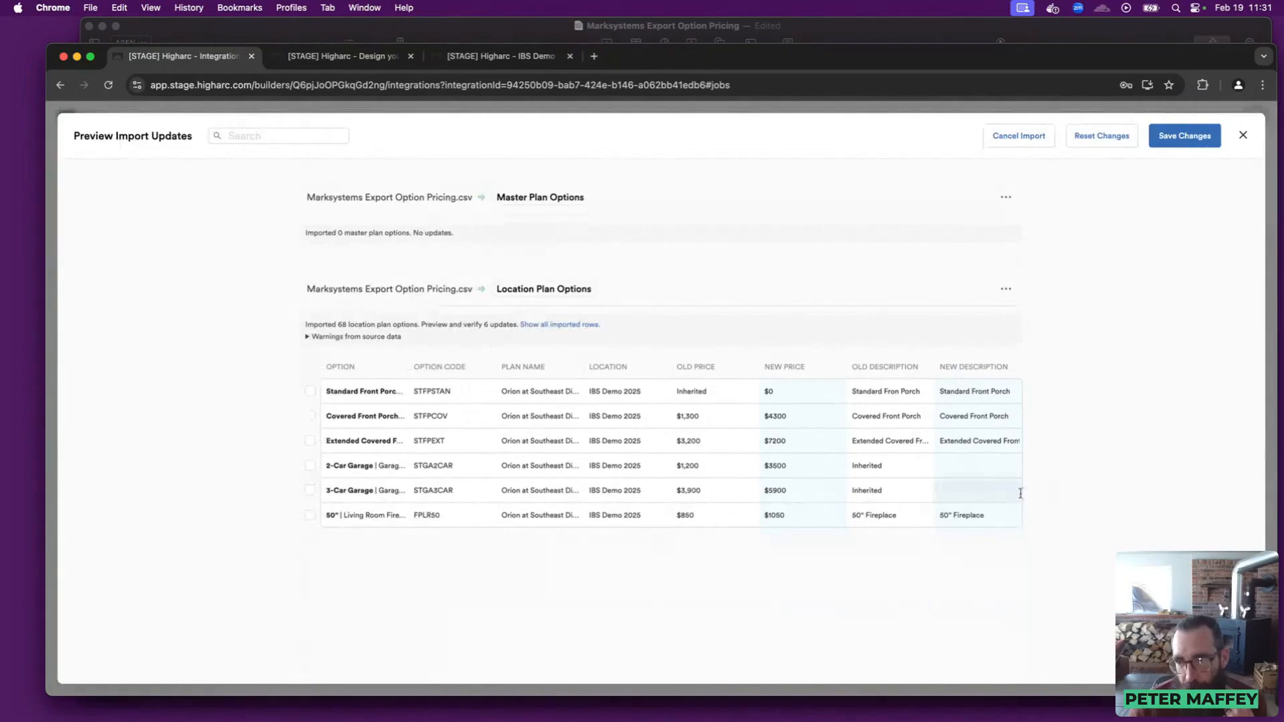
click(1185, 136)
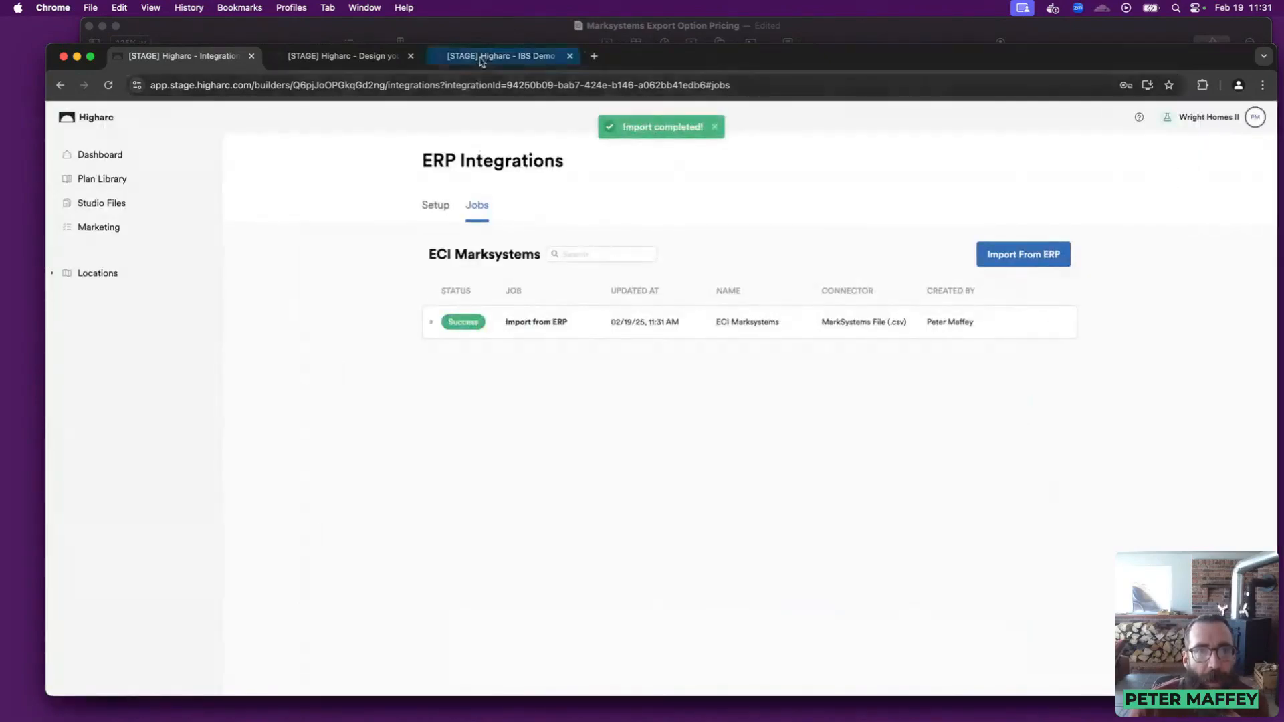
Step: Reload the Orion showroom page and check the front porch and garage option prices and descriptions
click(375, 54)
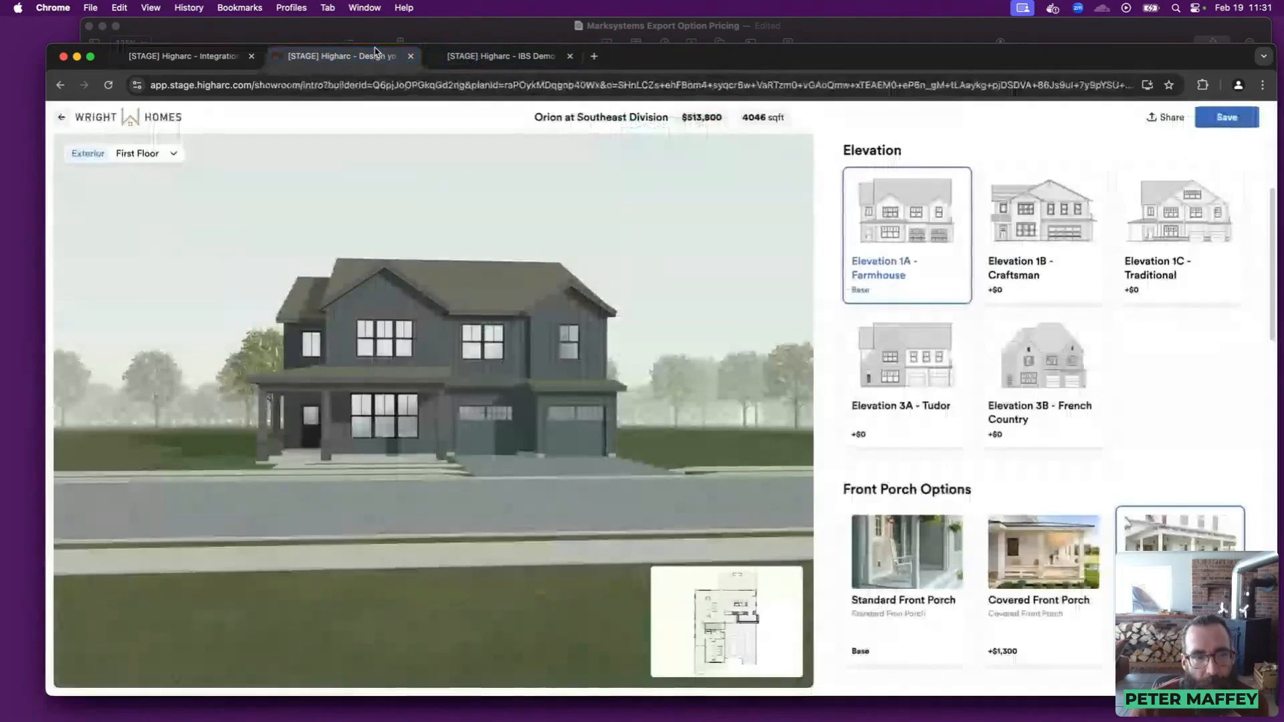
click(108, 84)
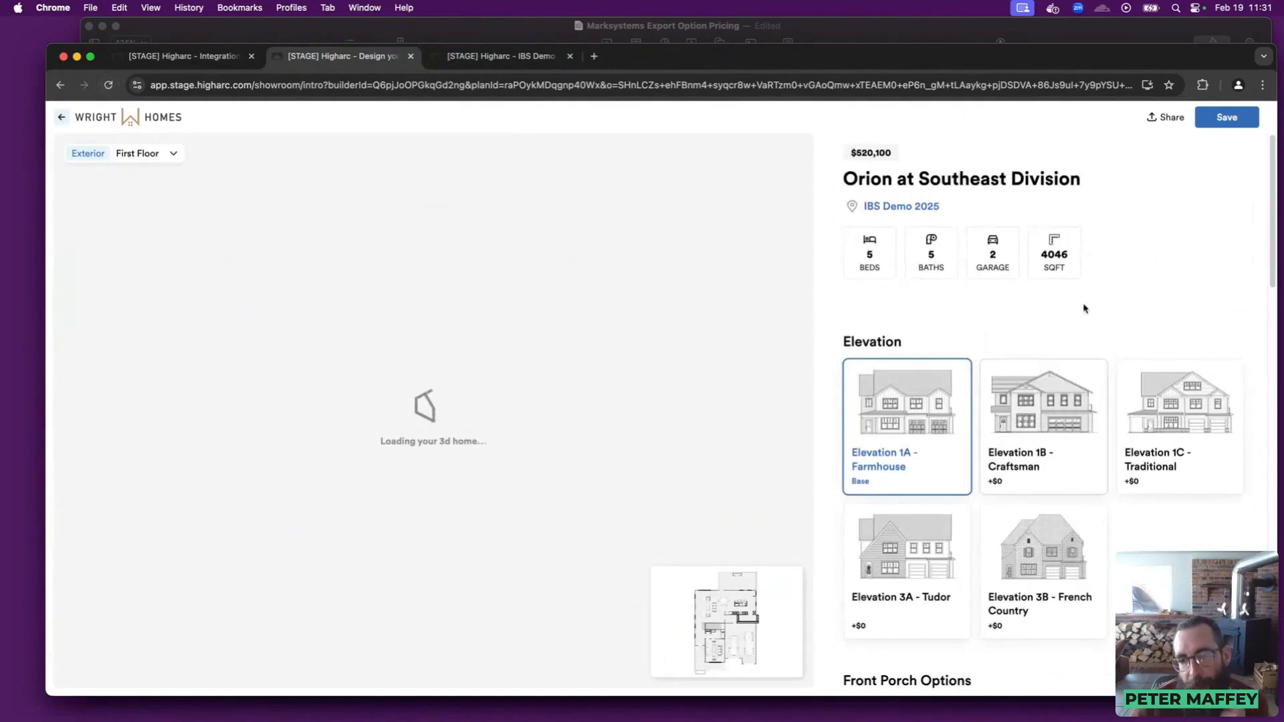
scroll(1078, 307, down, 10)
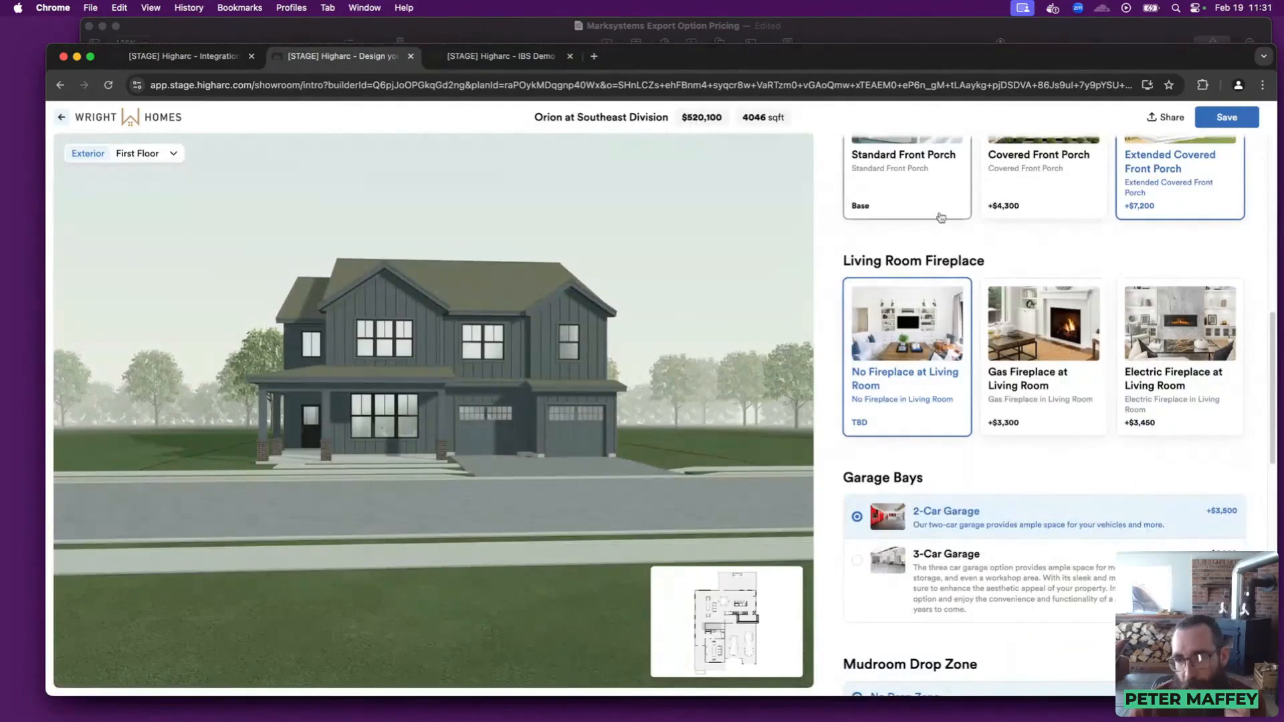
scroll(945, 242, up, 3)
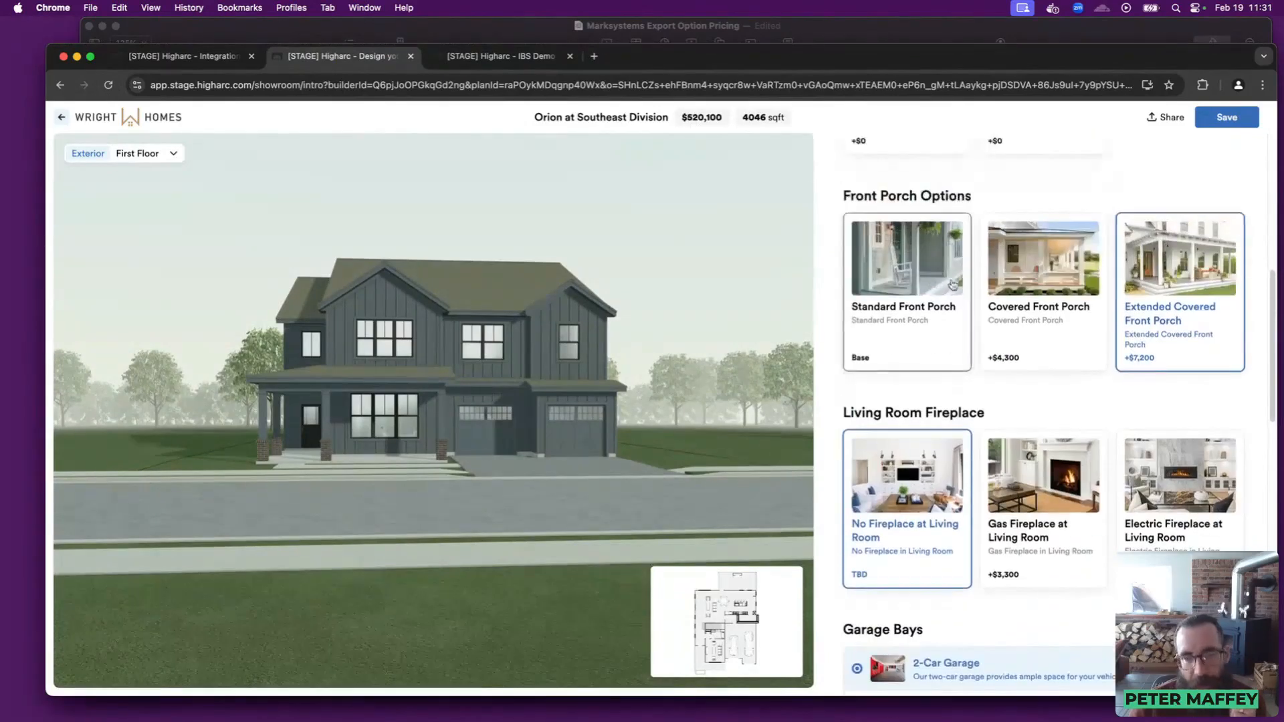
scroll(949, 285, up, 2)
scroll(950, 286, up, 2)
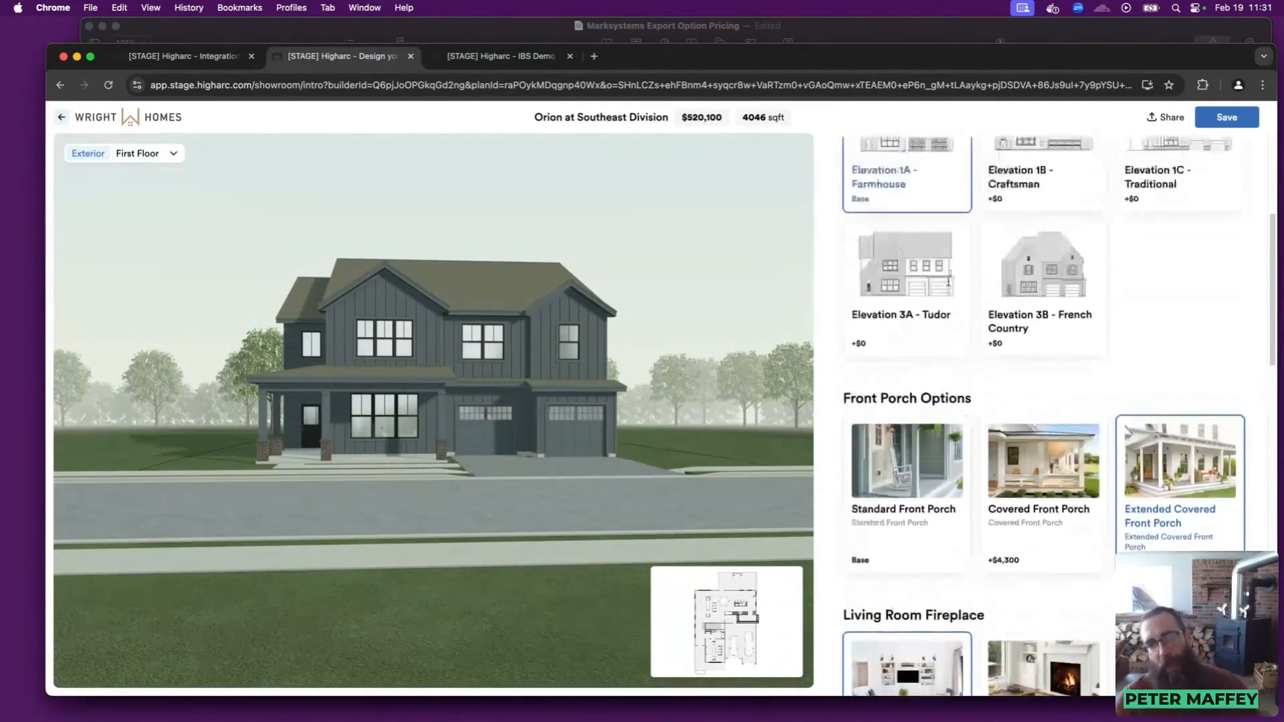
Step: Start a new integration in the ERP Integrations setup and look through the available connectors
click(229, 53)
click(438, 208)
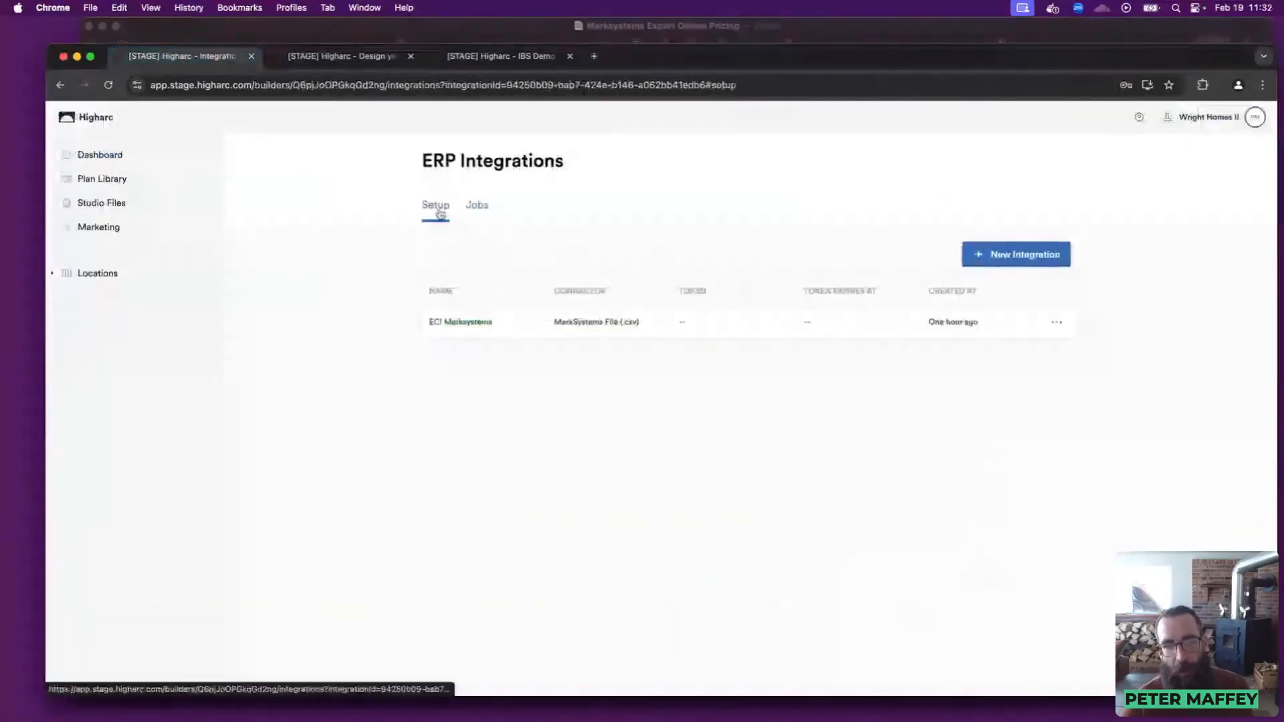
click(1044, 254)
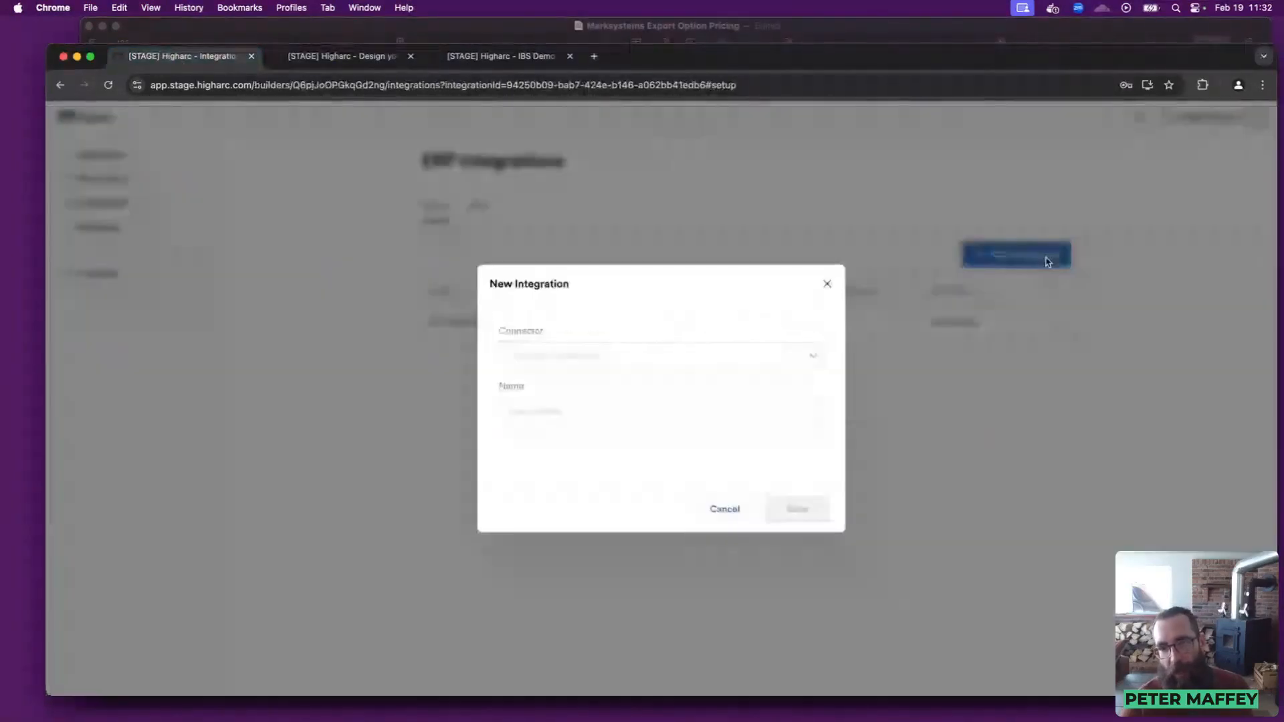
click(811, 352)
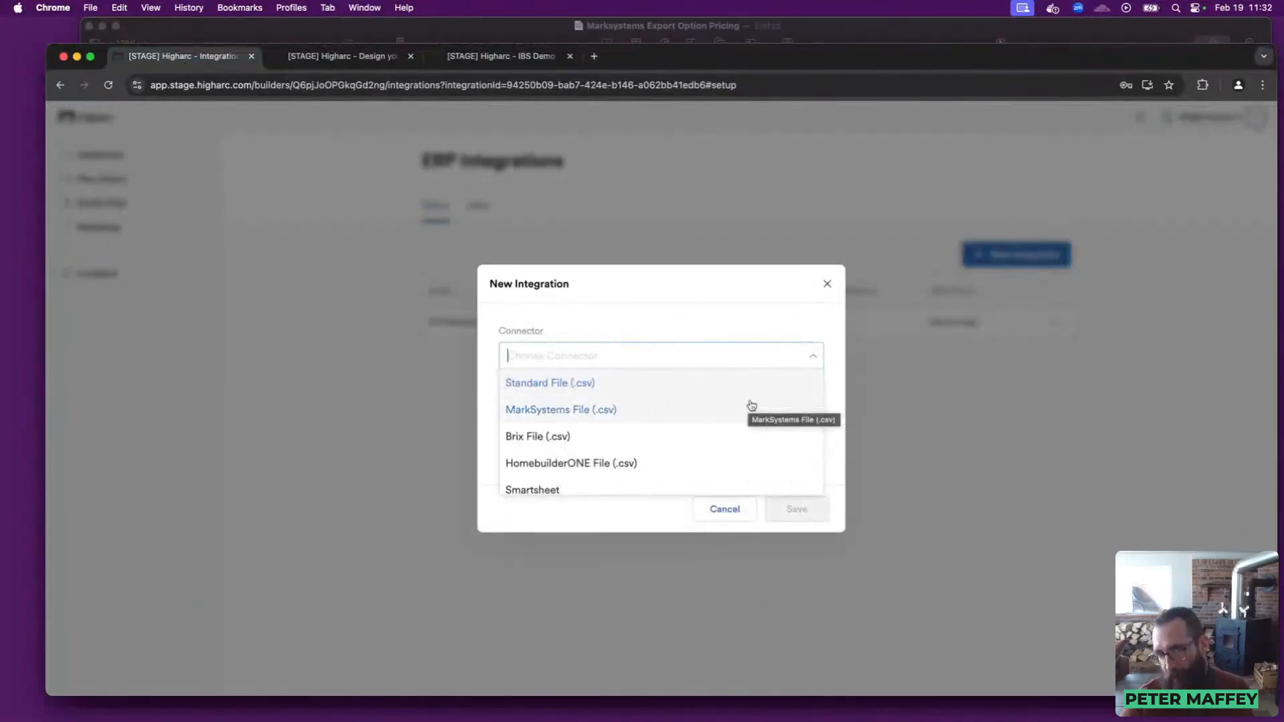
scroll(749, 406, down, 1)
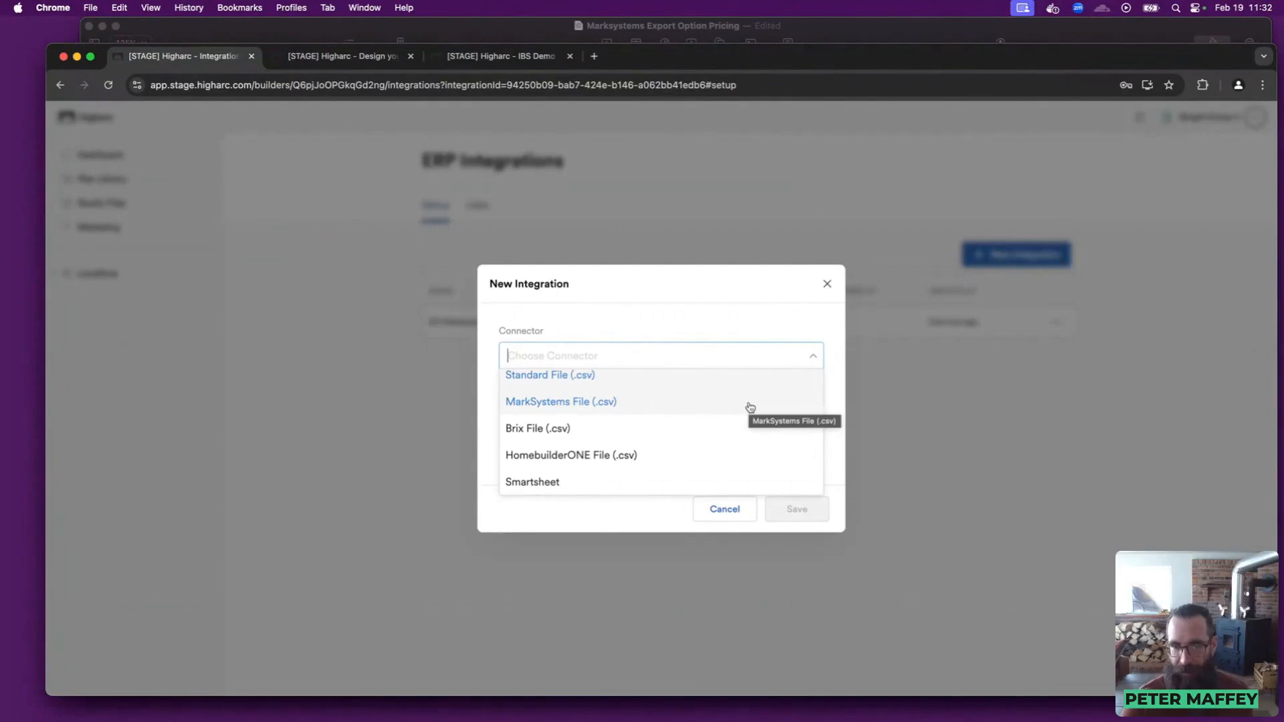